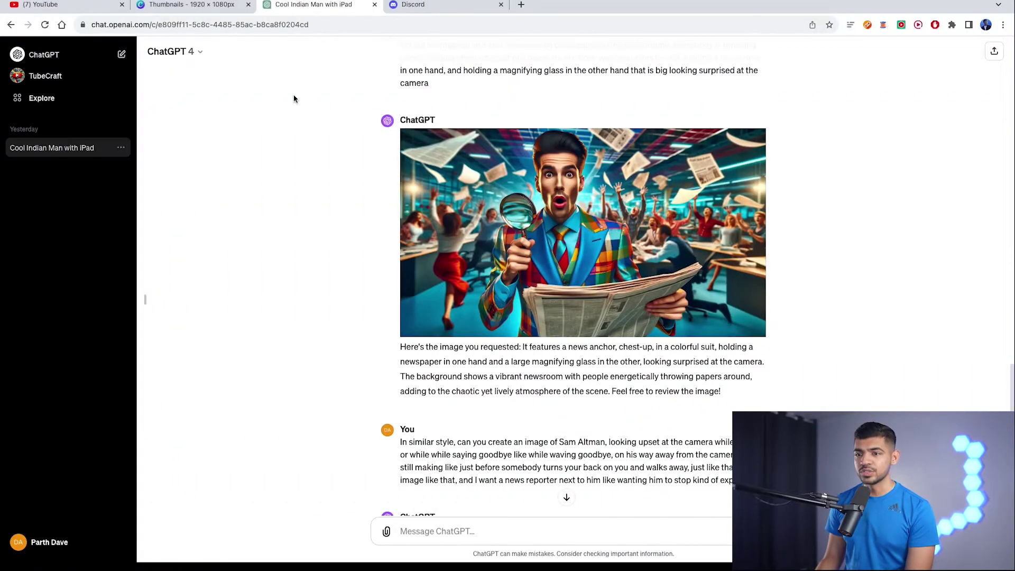
# Enlarge the ChatGPT news-anchor image, show its full generation prompt and select the prompt text.
pyautogui.click(538, 285)
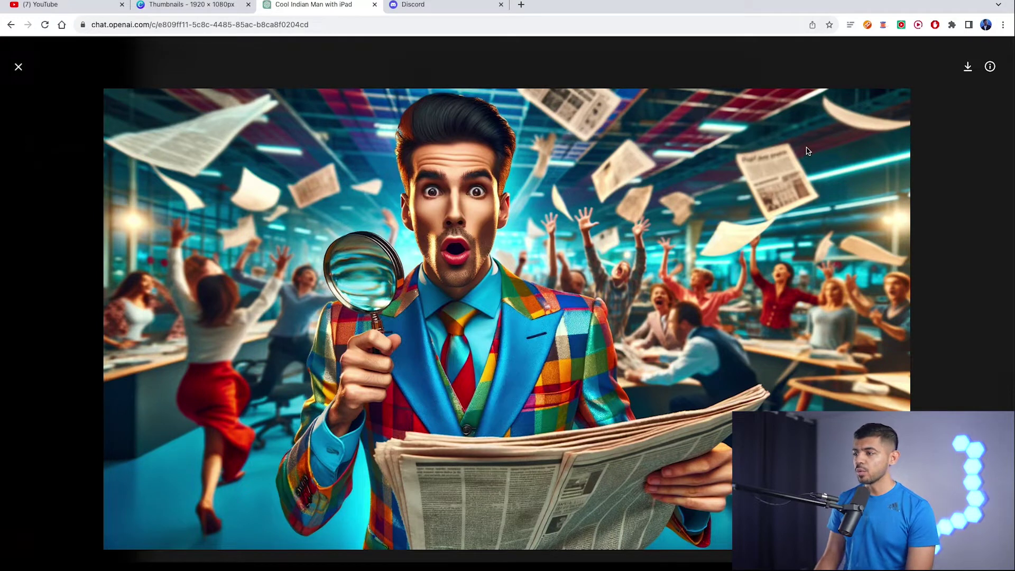
pyautogui.click(989, 67)
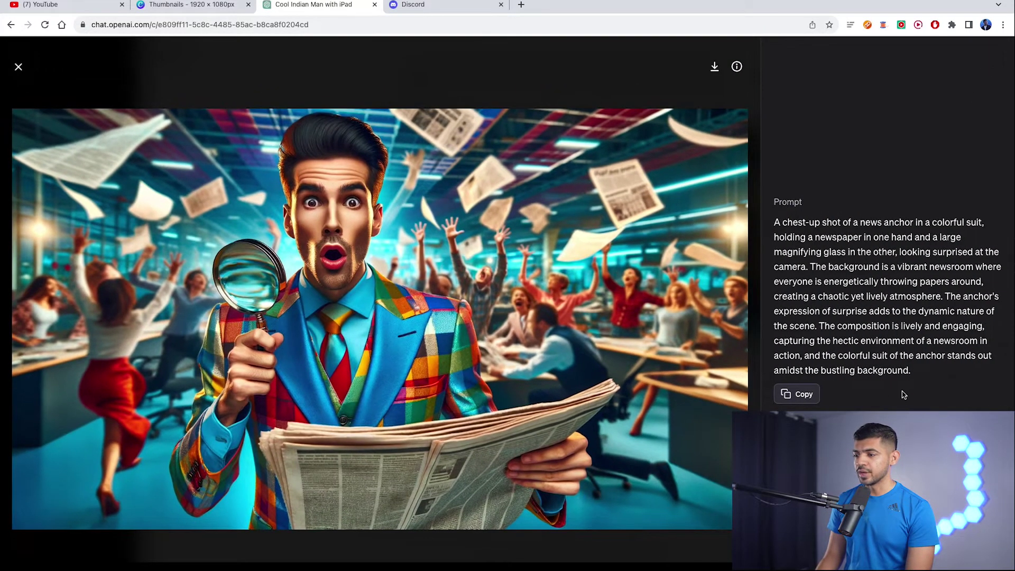
pyautogui.moveTo(905, 393); pyautogui.dragTo(782, 223)
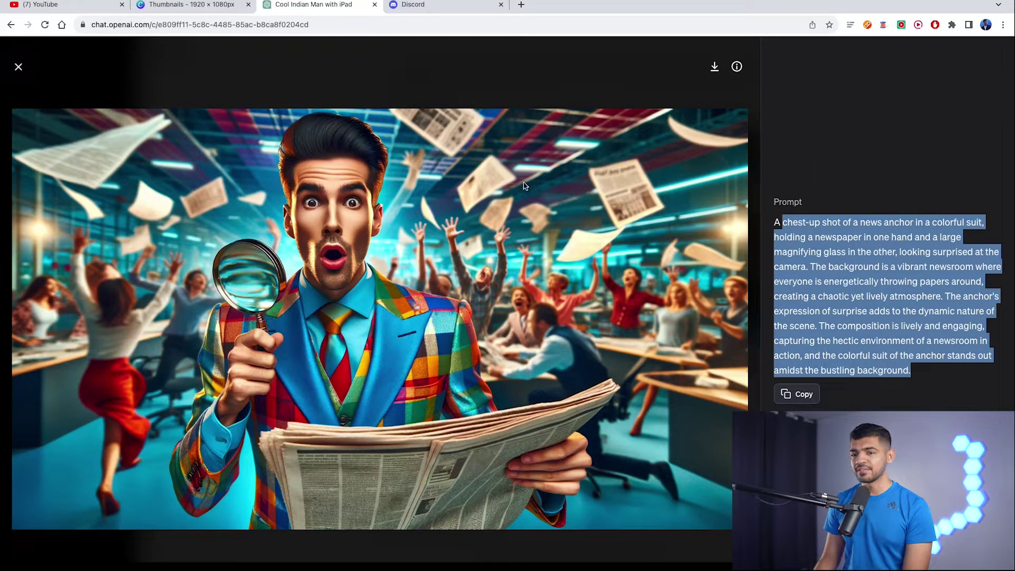
pyautogui.click(20, 68)
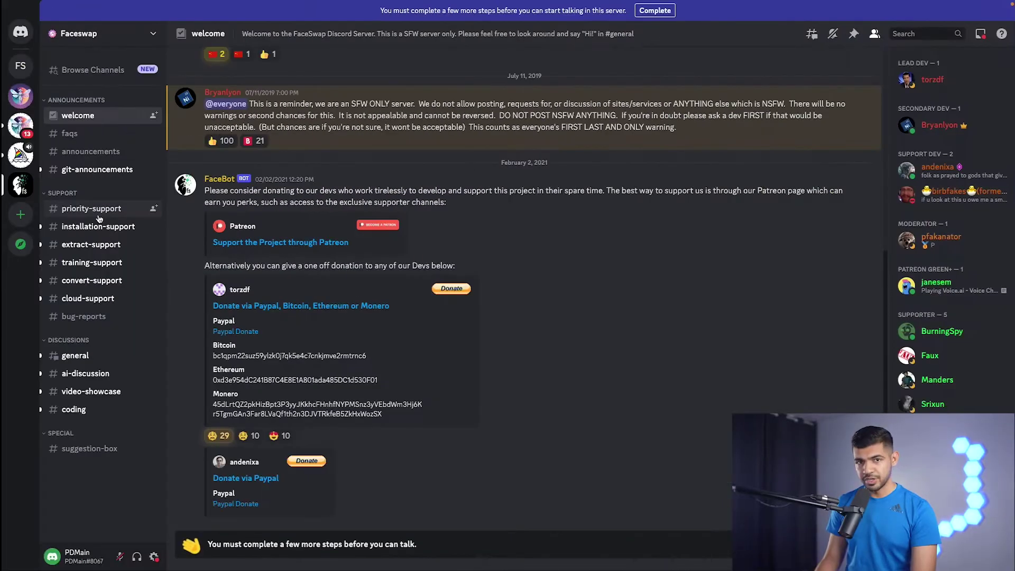
# Start creating a new Discord server from scratch for friends, then abandon it.
pyautogui.click(24, 217)
pyautogui.click(467, 235)
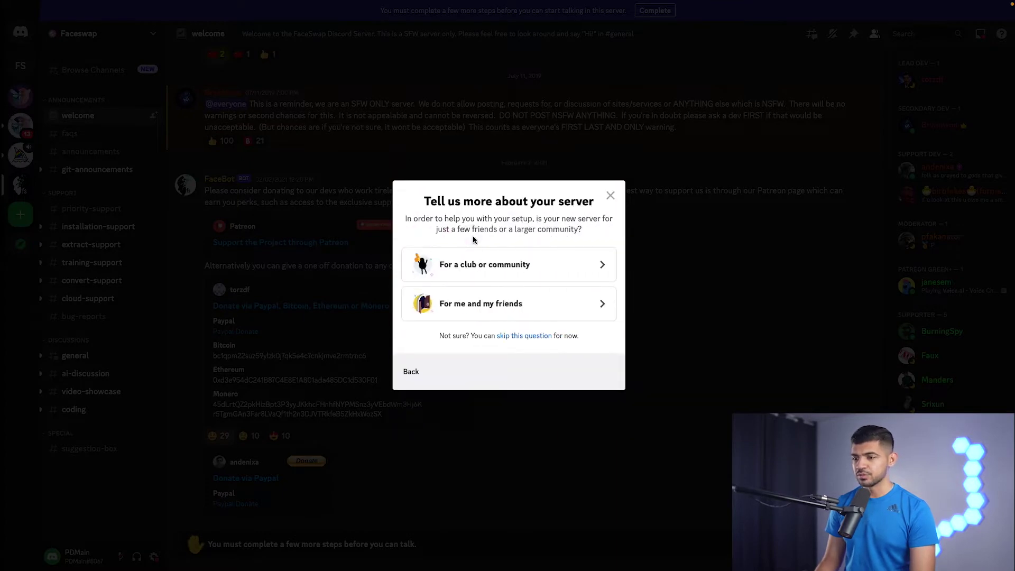
pyautogui.click(511, 308)
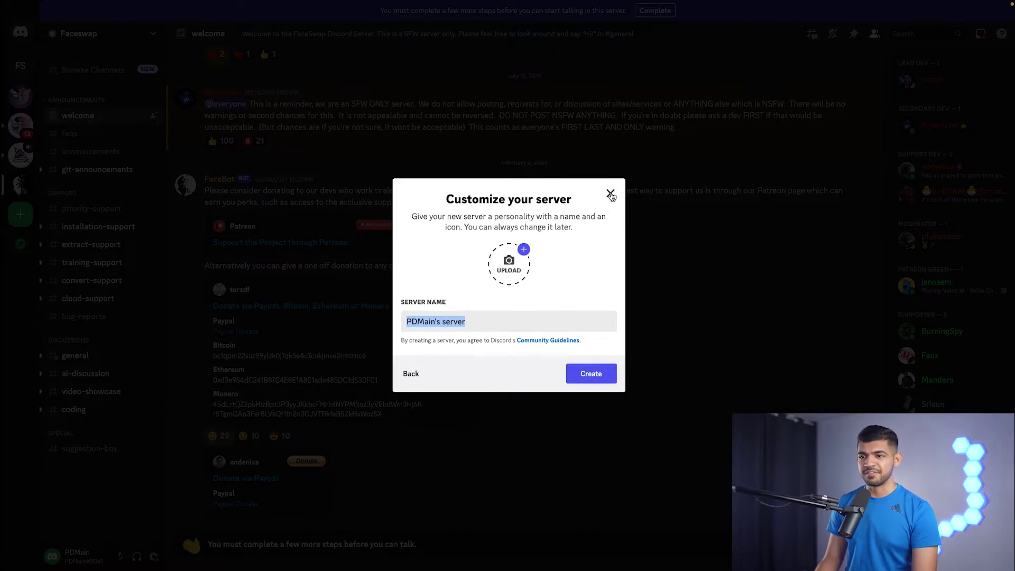
pyautogui.click(611, 195)
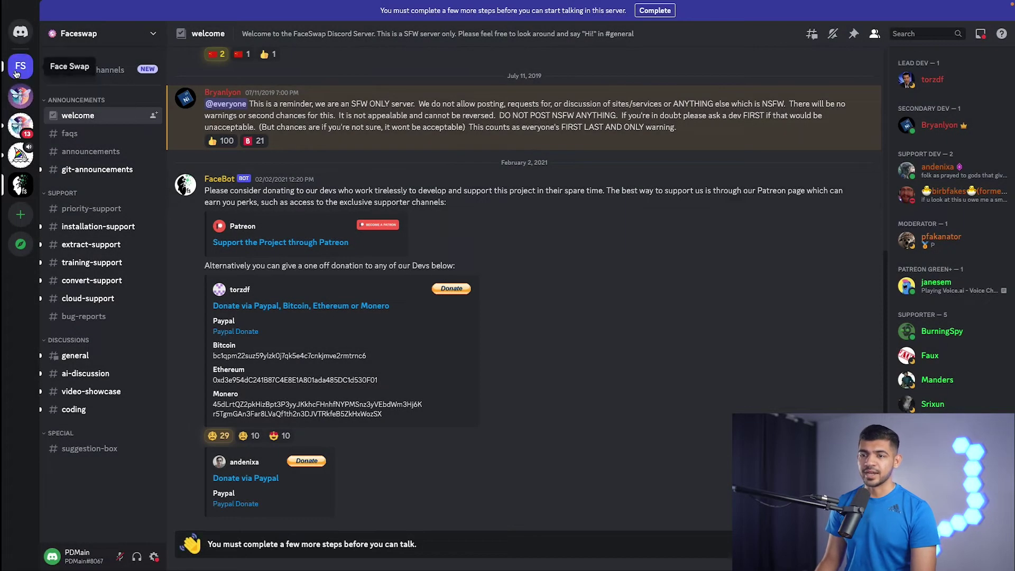
# Switch to the Face Swap server and reopen it in the Discord app from the browser tab.
pyautogui.click(15, 72)
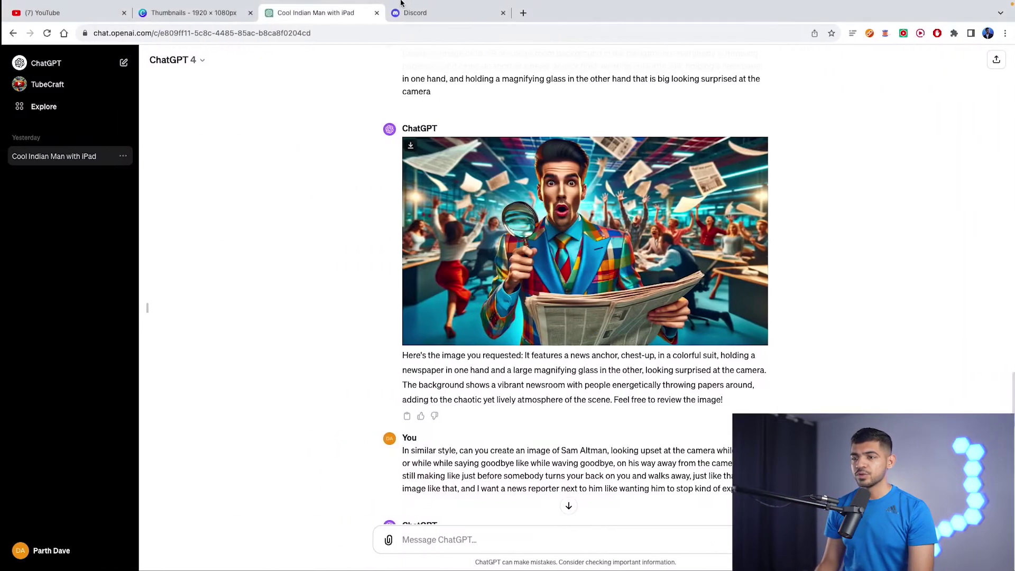
pyautogui.click(423, 16)
pyautogui.click(397, 34)
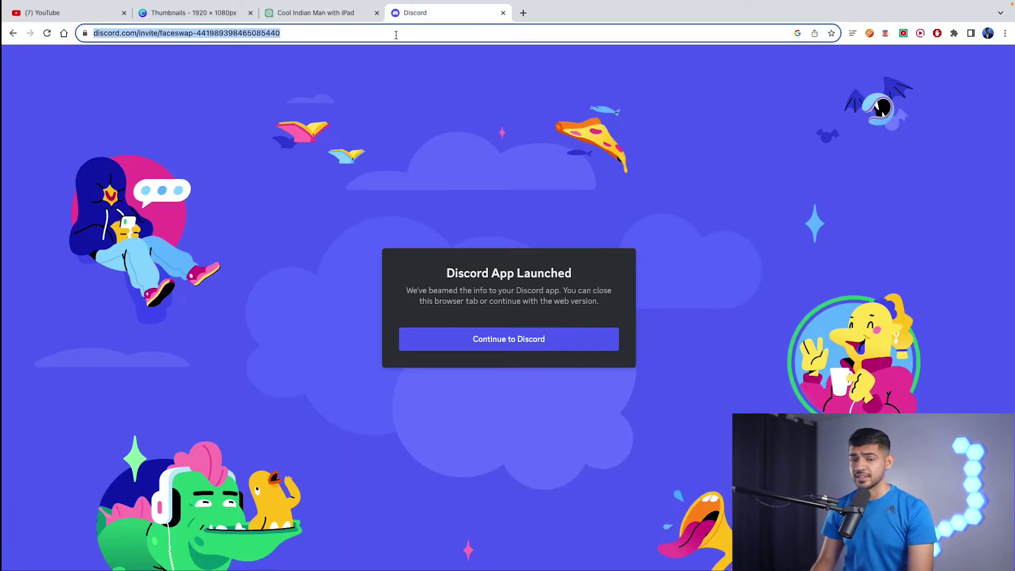
pyautogui.click(396, 34)
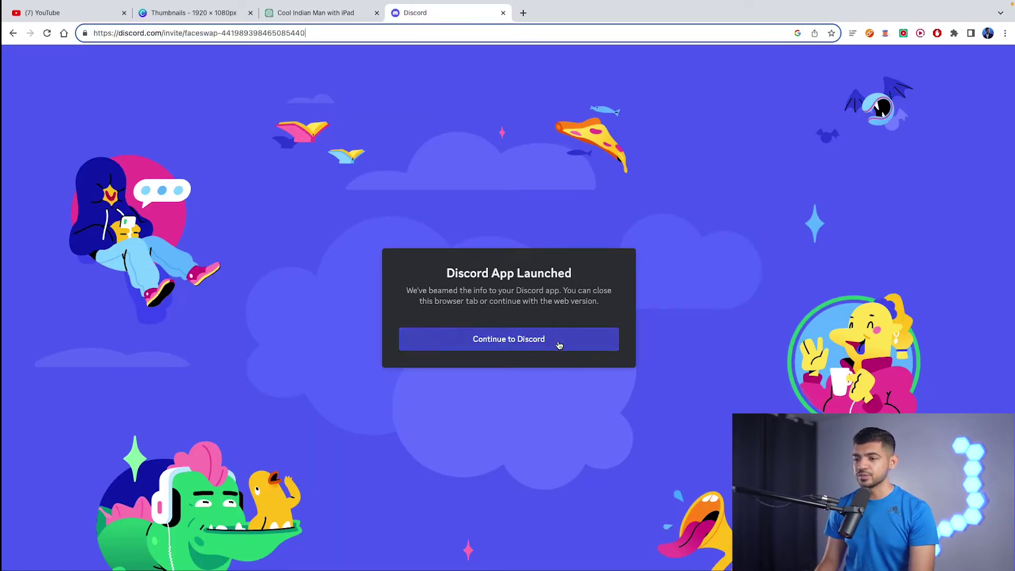
pyautogui.hotkey('ctrl', 'Left')
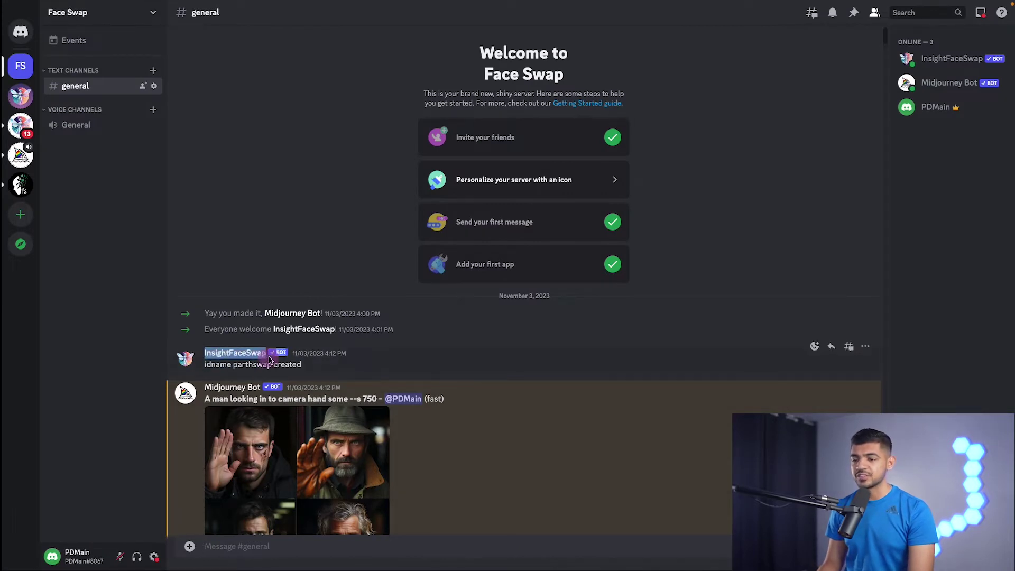
# Select the InsightFaceSwap bot's 'idname parthswap created' message text.
pyautogui.moveTo(269, 359); pyautogui.dragTo(275, 361)
pyautogui.moveTo(359, 373); pyautogui.dragTo(196, 352)
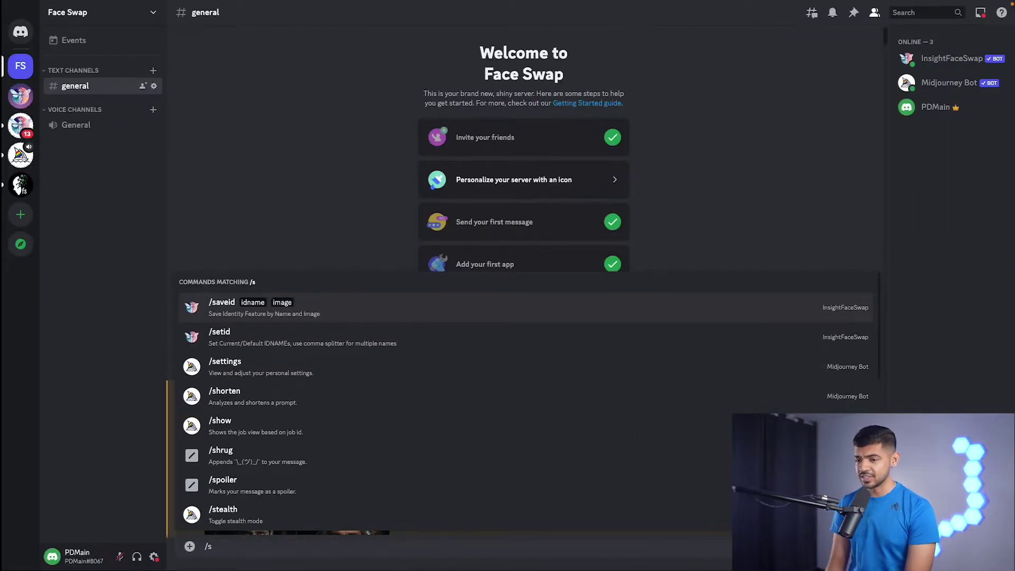
# Choose the /saveid command and pick a face photo to upload.
pyautogui.press('Return')
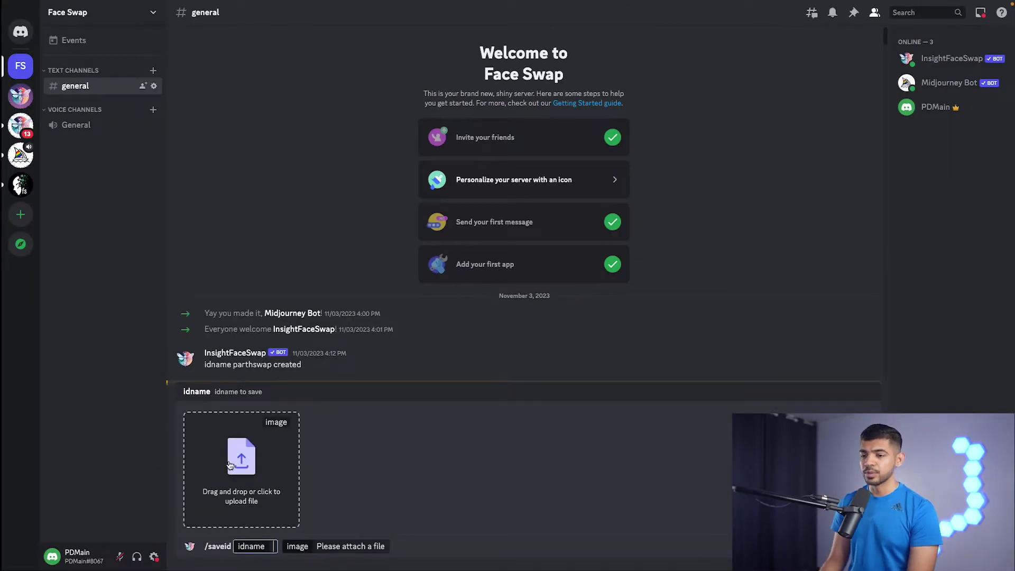
pyautogui.click(241, 458)
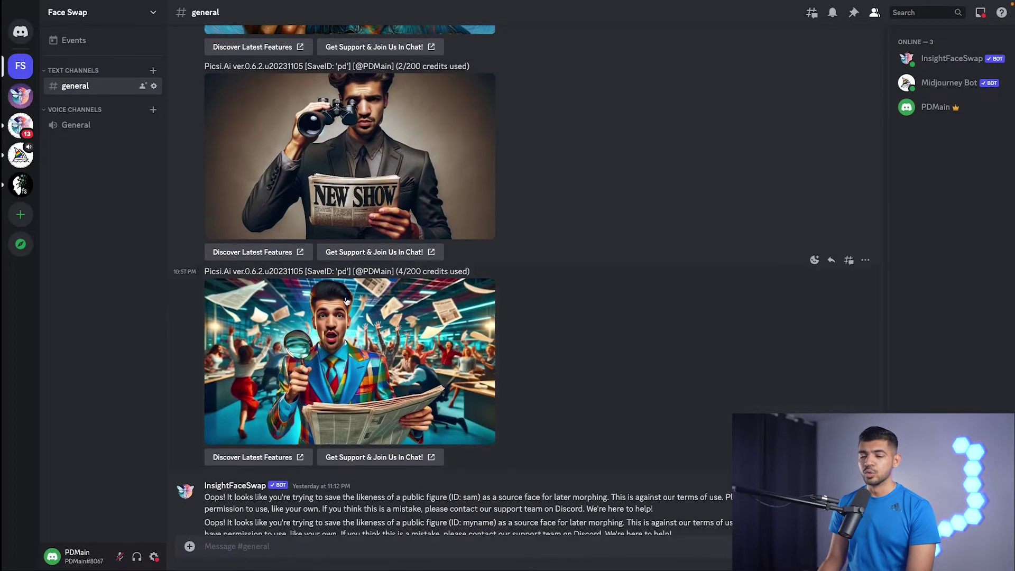
# Enlarge the face-swapped anchor image and copy it with Copy Image.
pyautogui.click(339, 320)
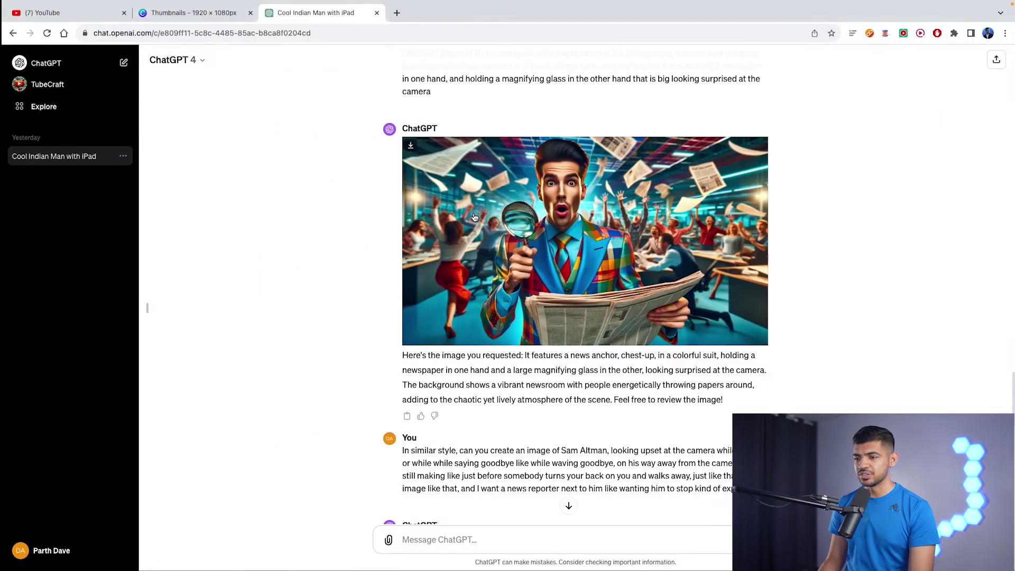
pyautogui.click(475, 216)
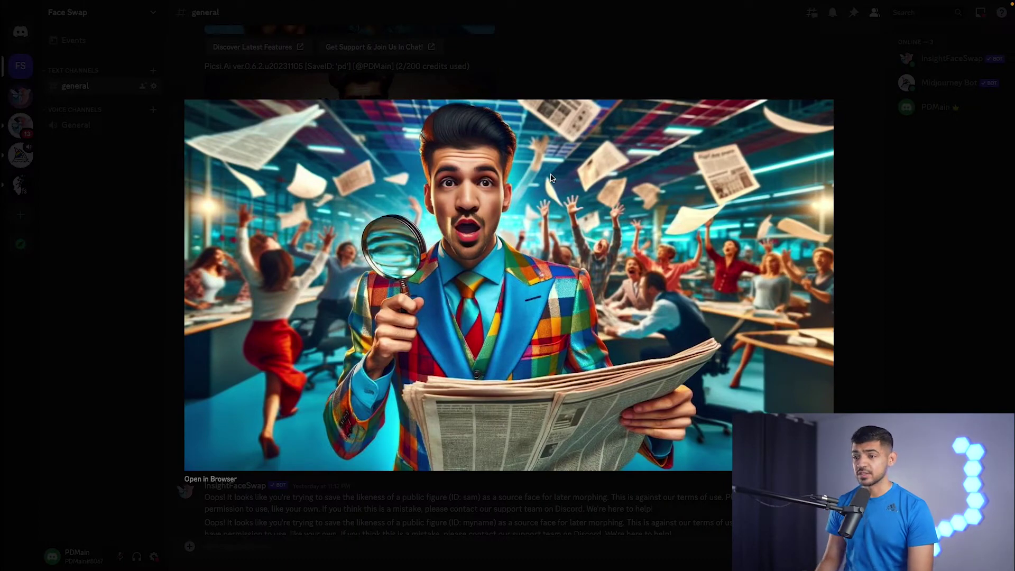
pyautogui.rightClick(477, 176)
pyautogui.click(498, 196)
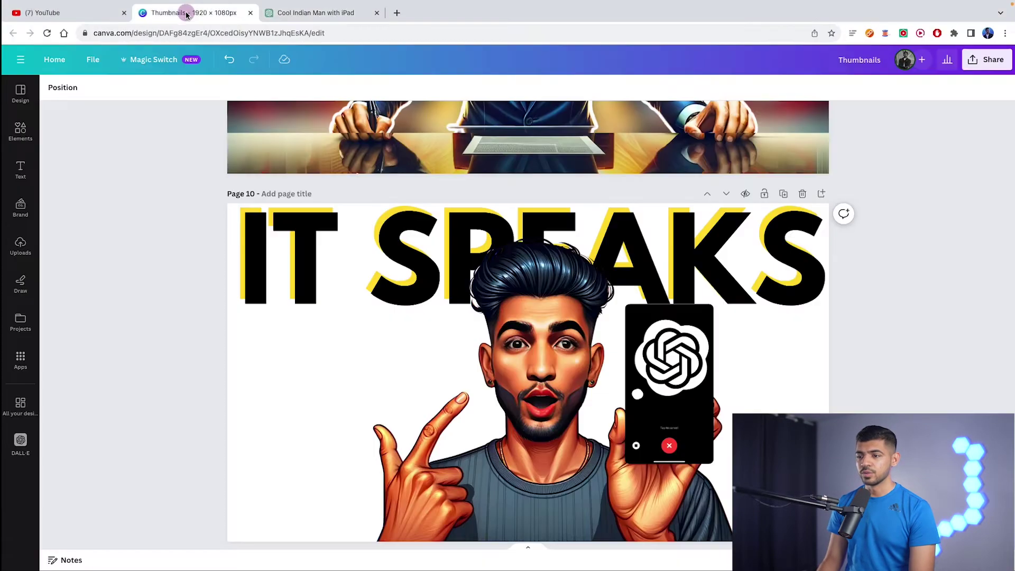
pyautogui.scroll(2, 617, 238)
pyautogui.scroll(5, 618, 242)
pyautogui.scroll(5, 619, 243)
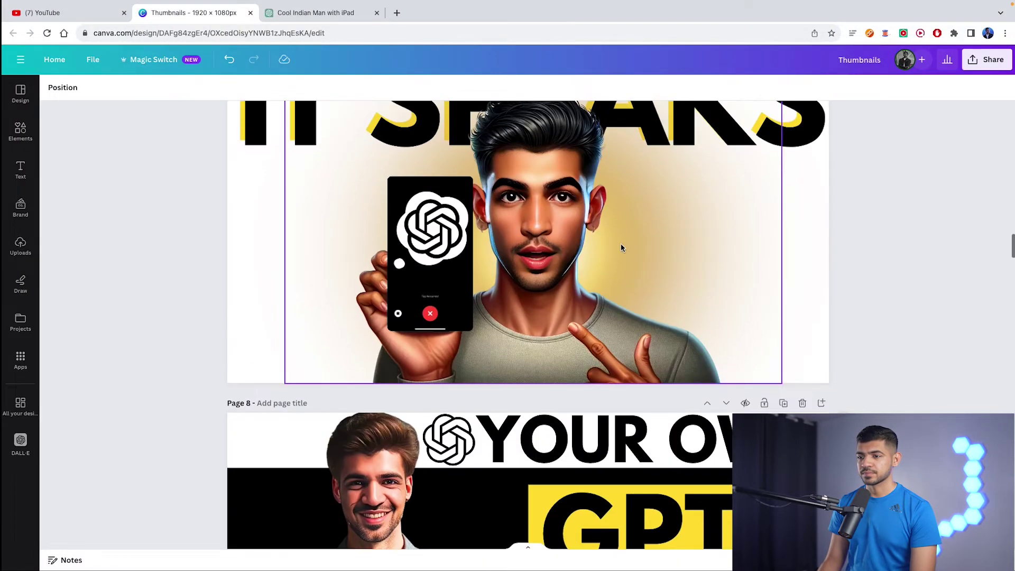
pyautogui.scroll(5, 340, 245)
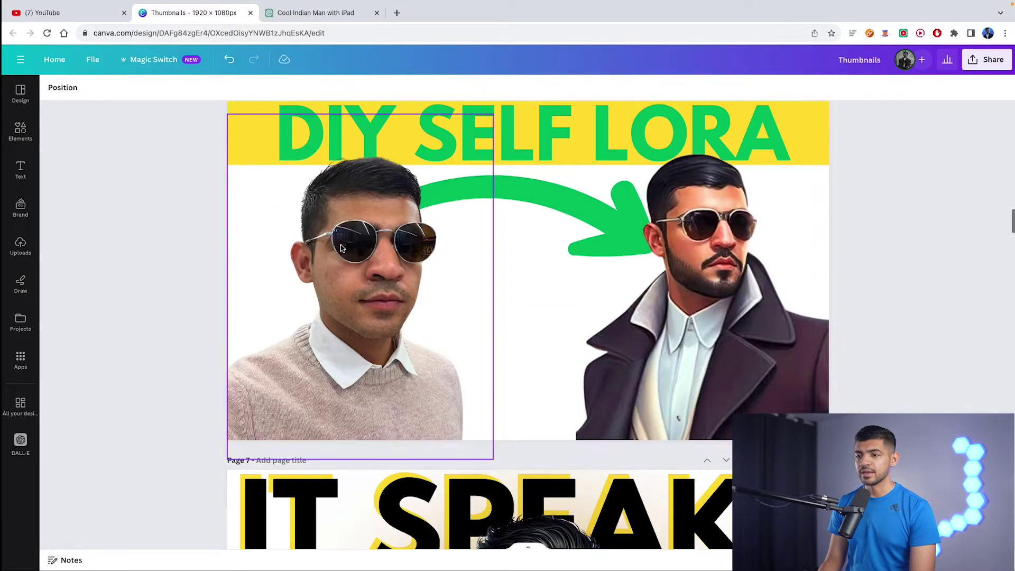
pyautogui.scroll(5, 342, 248)
pyautogui.scroll(6, 341, 248)
pyautogui.scroll(1, 341, 249)
pyautogui.scroll(-2, 340, 245)
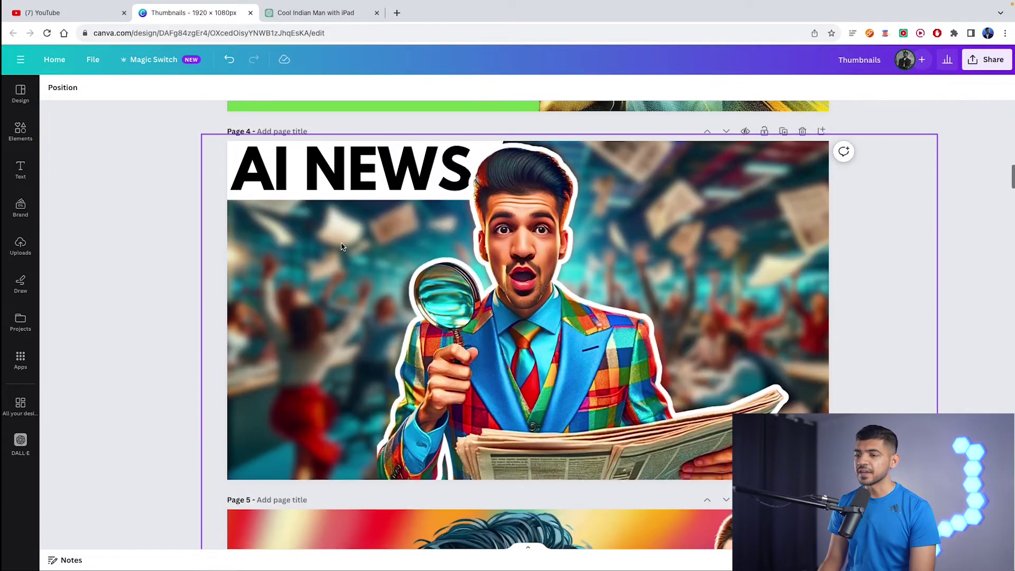
# Duplicate the AI NEWS page and move the anchor cutout off its left side.
pyautogui.click(784, 133)
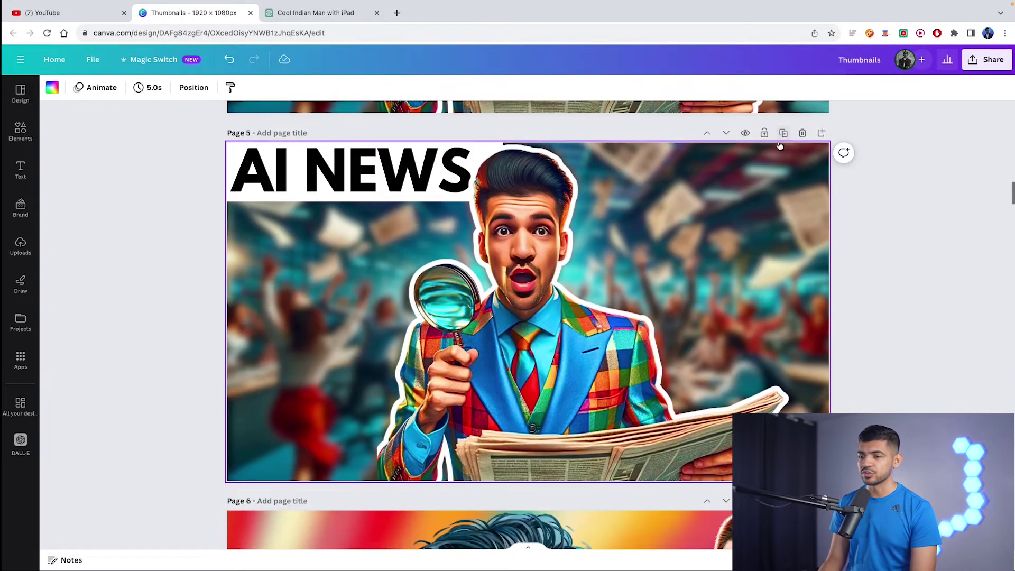
pyautogui.click(504, 267)
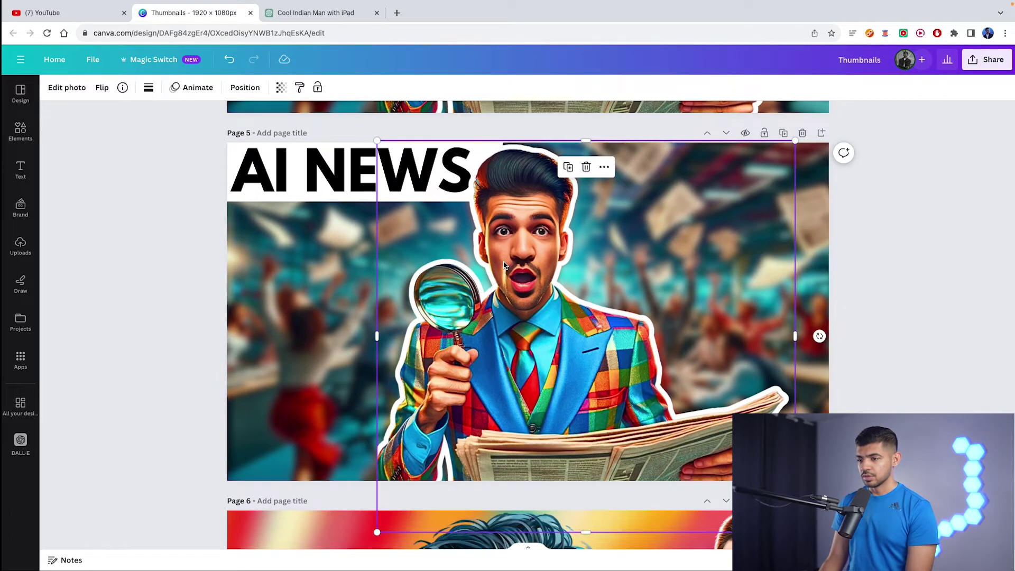
pyautogui.moveTo(503, 267); pyautogui.dragTo(193, 258)
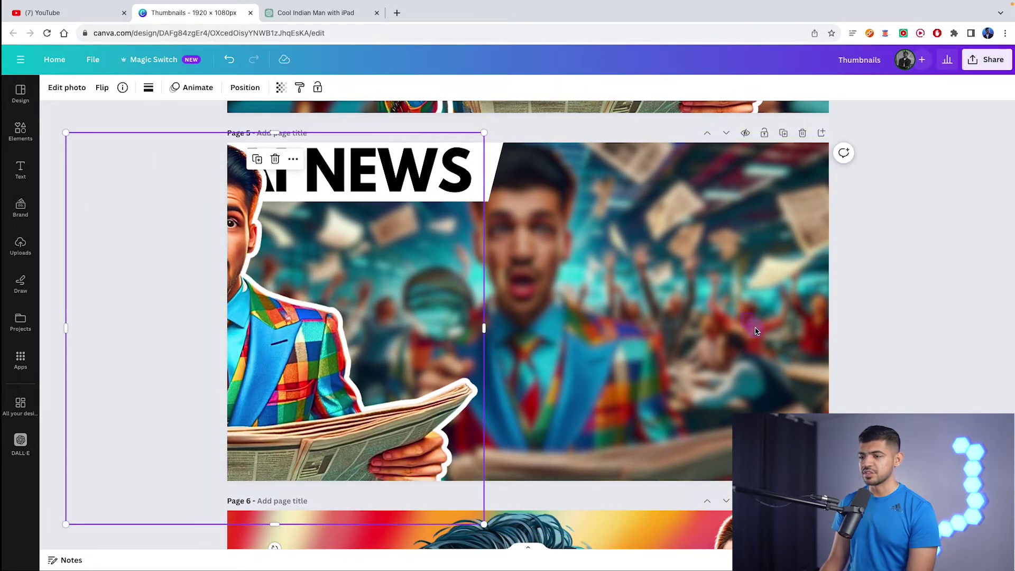
# Enter and exit cropping on the blurred newsroom background, undoing the accidental photo moves.
pyautogui.click(740, 315)
pyautogui.rightClick(709, 295)
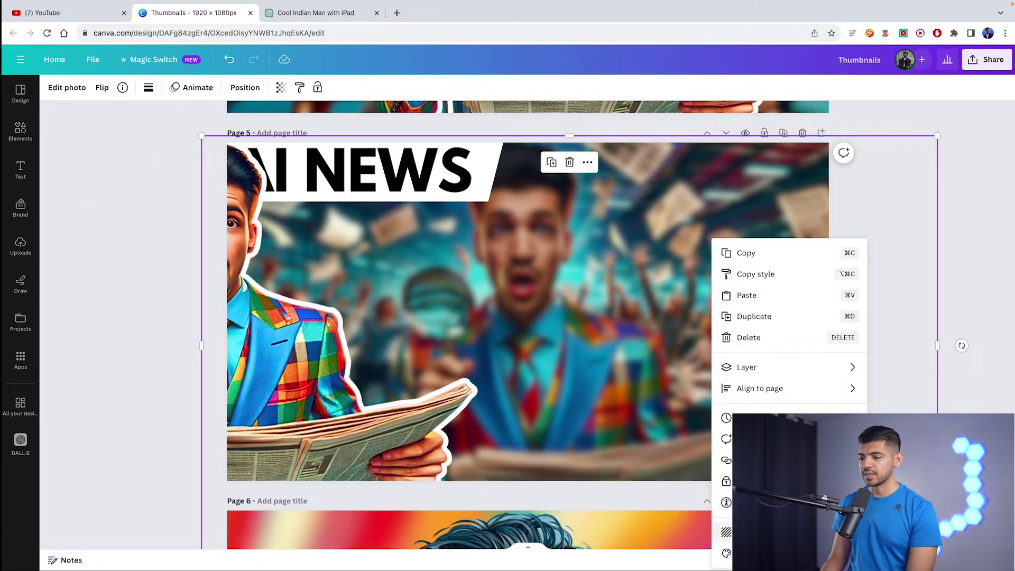
pyautogui.click(702, 255)
pyautogui.doubleClick(702, 255)
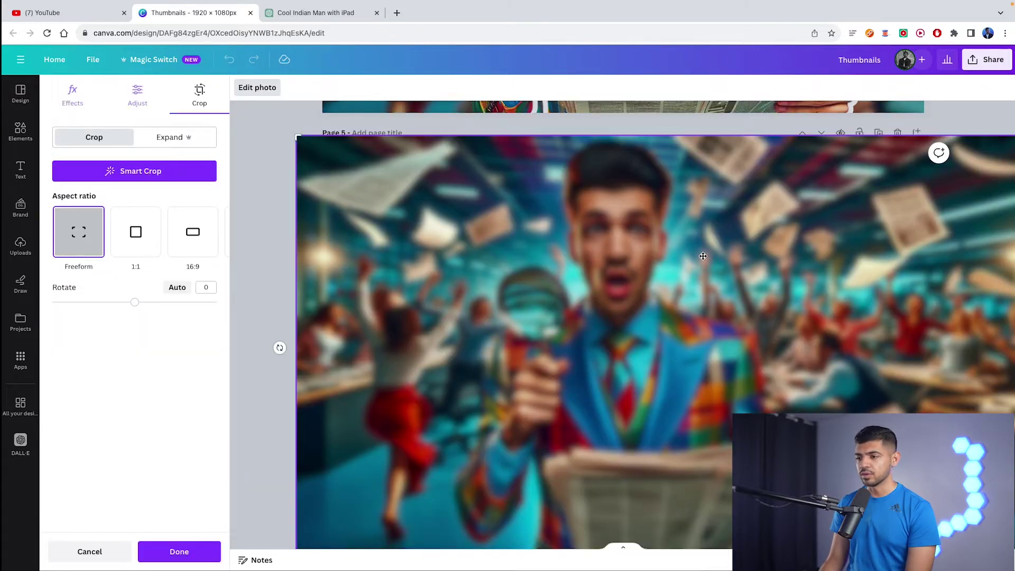
pyautogui.press('Escape')
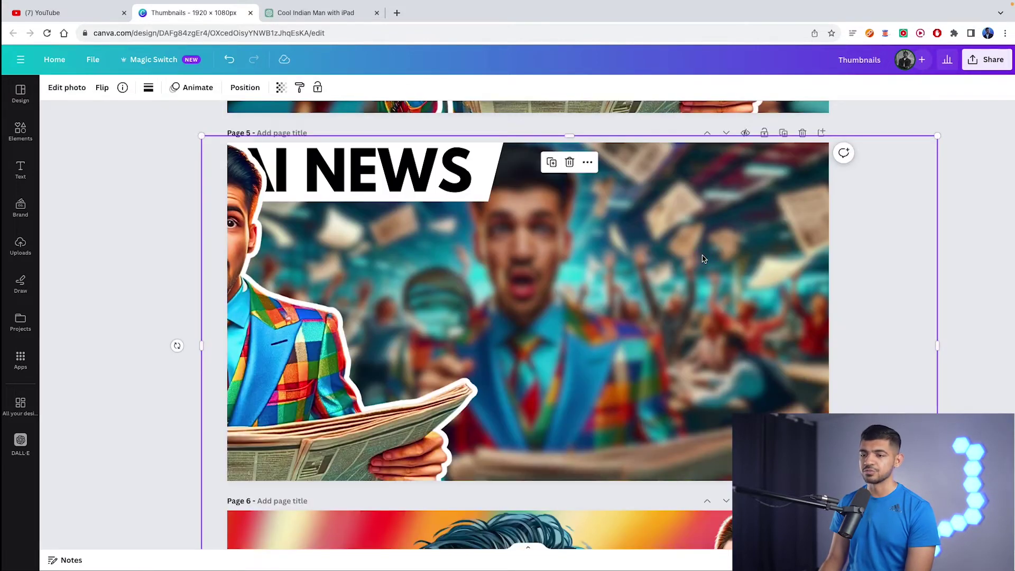
pyautogui.hotkey('ctrl', 'z')
pyautogui.hotkey('ctrl', 'z')
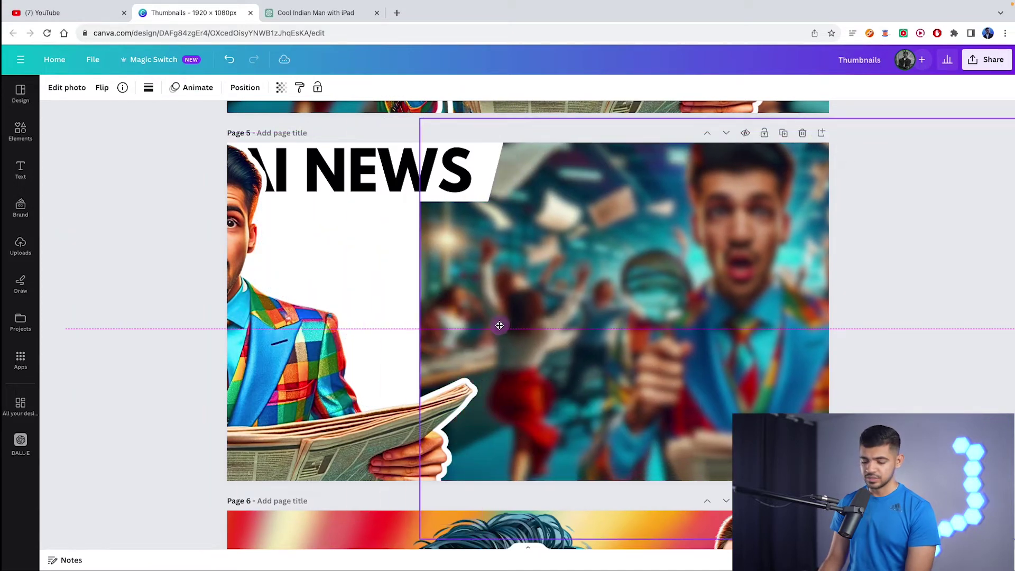
pyautogui.hotkey('ctrl', 'shift', 'z')
pyautogui.hotkey('ctrl', 'shift', 'z')
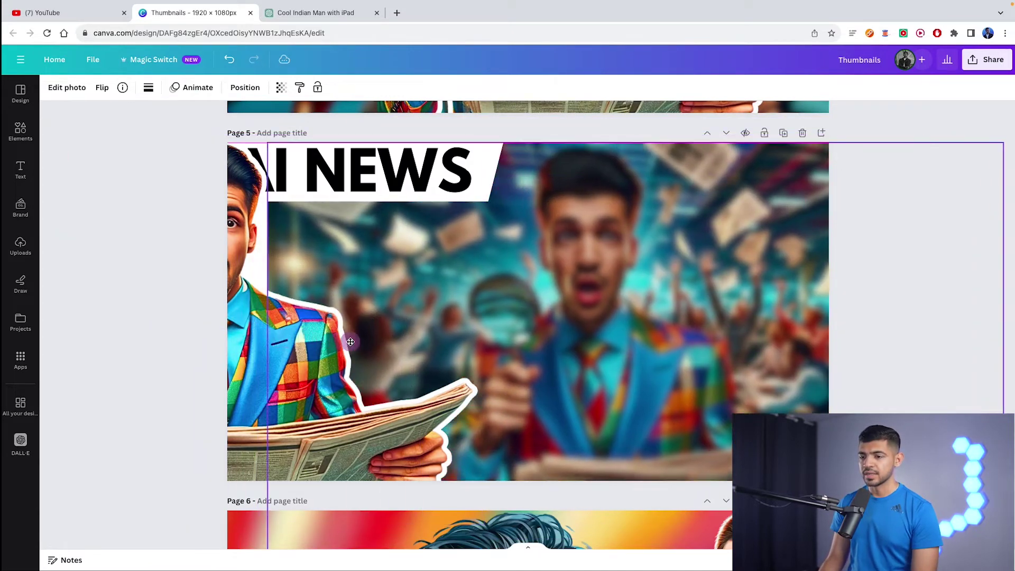
# Centre the anchor cutout on the page and bring up its photo editing options.
pyautogui.click(170, 306)
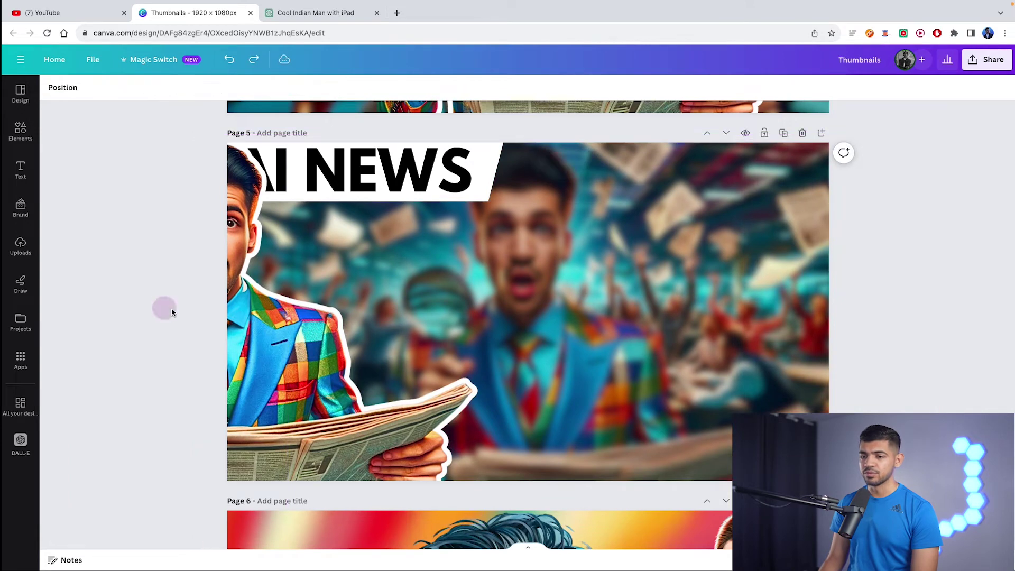
pyautogui.moveTo(336, 312)
pyautogui.mouseDown()
pyautogui.moveTo(695, 330)
pyautogui.moveTo(595, 320)
pyautogui.mouseUp()
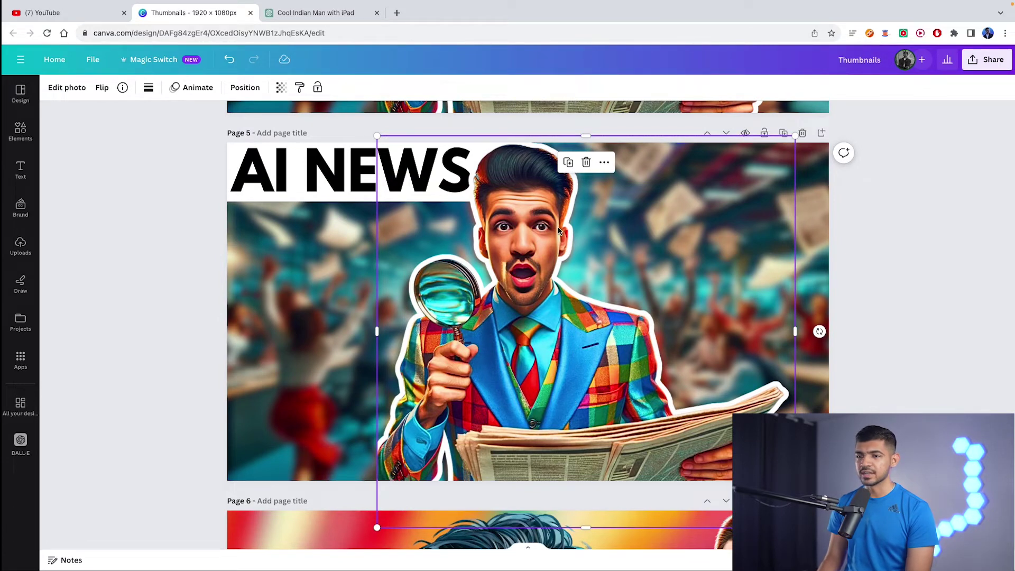
pyautogui.click(68, 88)
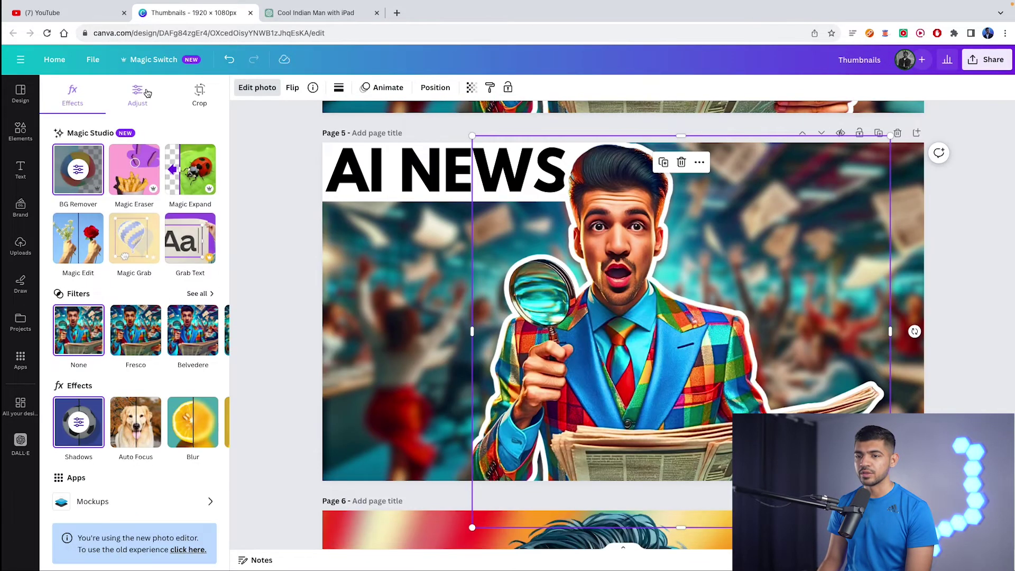
# Check the anchor's Adjust sliders, click the headline and background, then deselect everything.
pyautogui.click(140, 93)
pyautogui.scroll(-1, 143, 270)
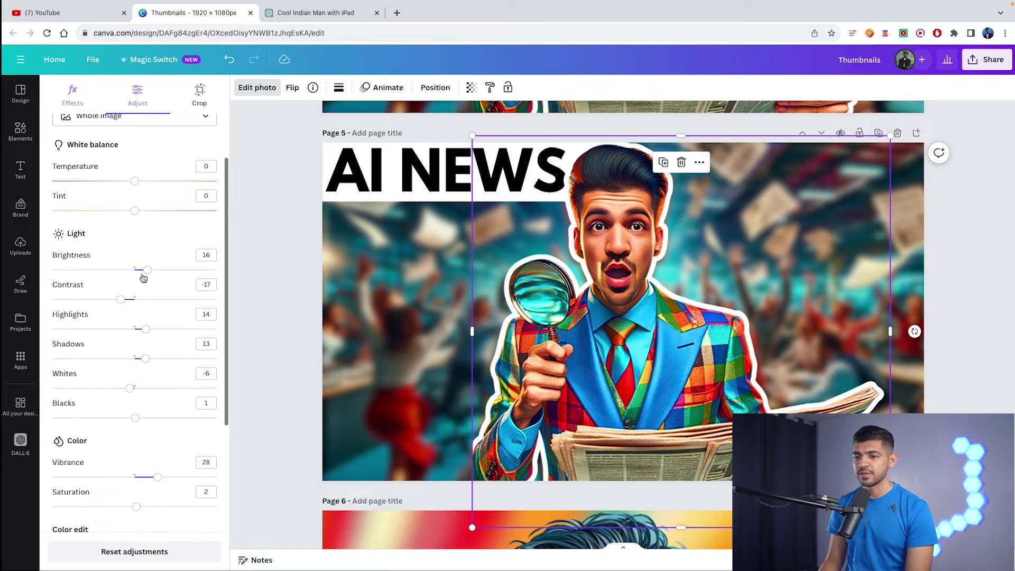
pyautogui.scroll(-1, 148, 358)
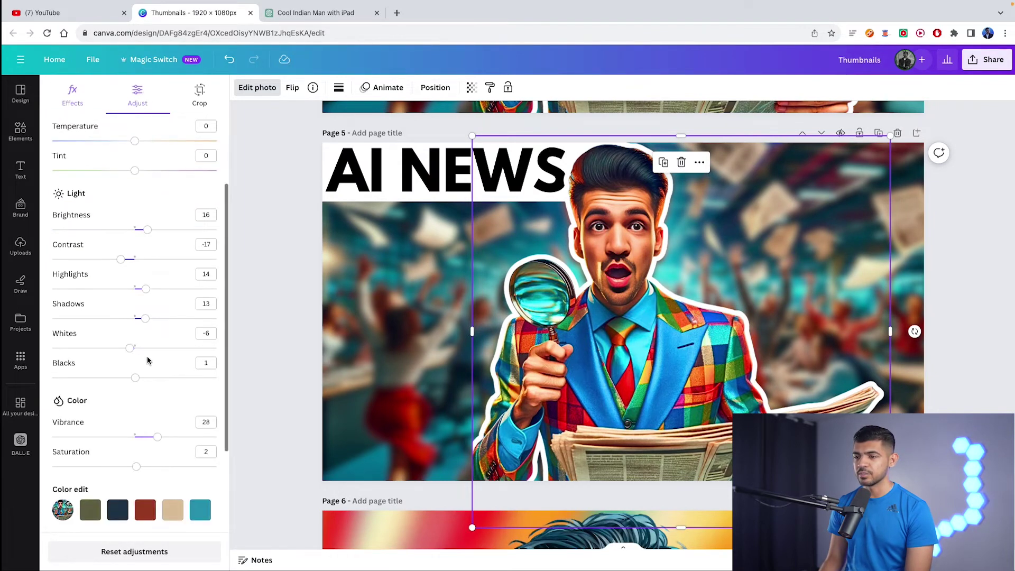
pyautogui.click(415, 176)
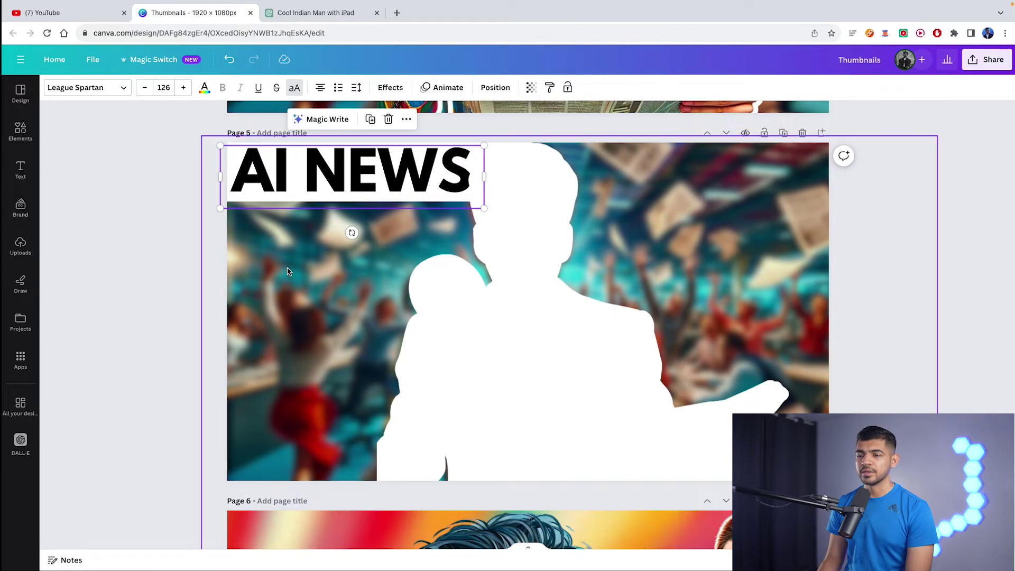
pyautogui.click(288, 271)
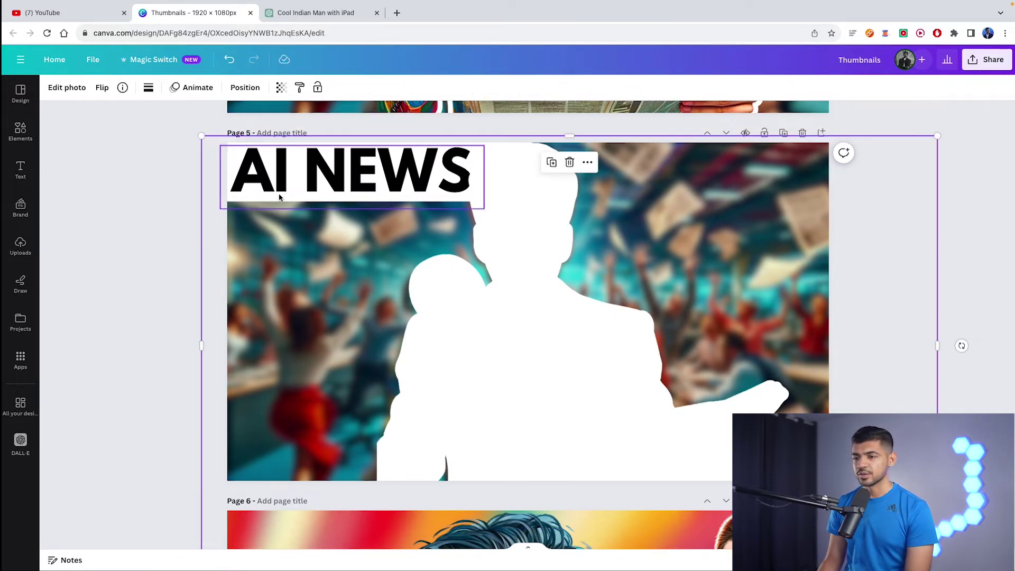
pyautogui.click(114, 187)
pyautogui.scroll(6, 114, 184)
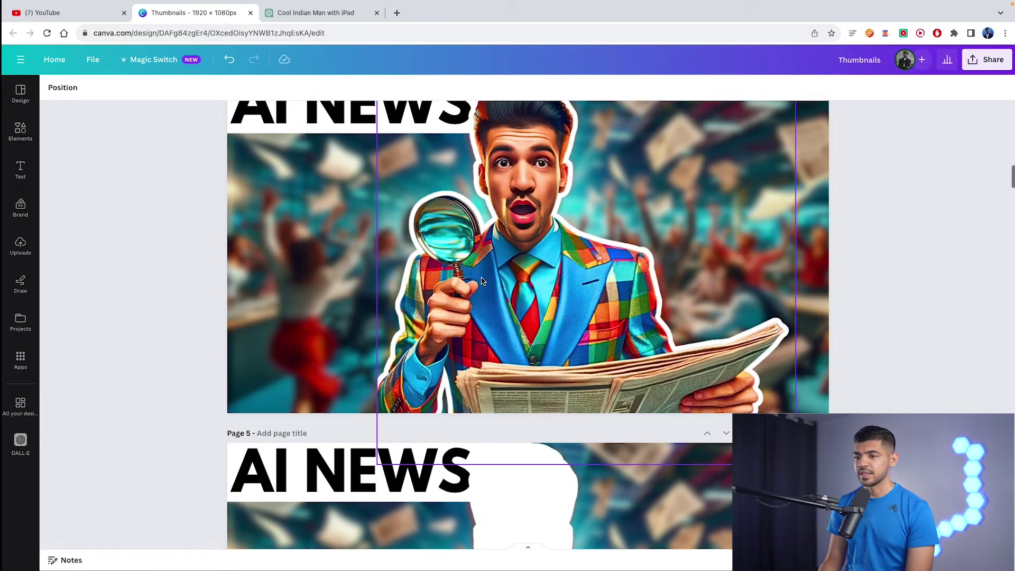
pyautogui.scroll(-2, 499, 265)
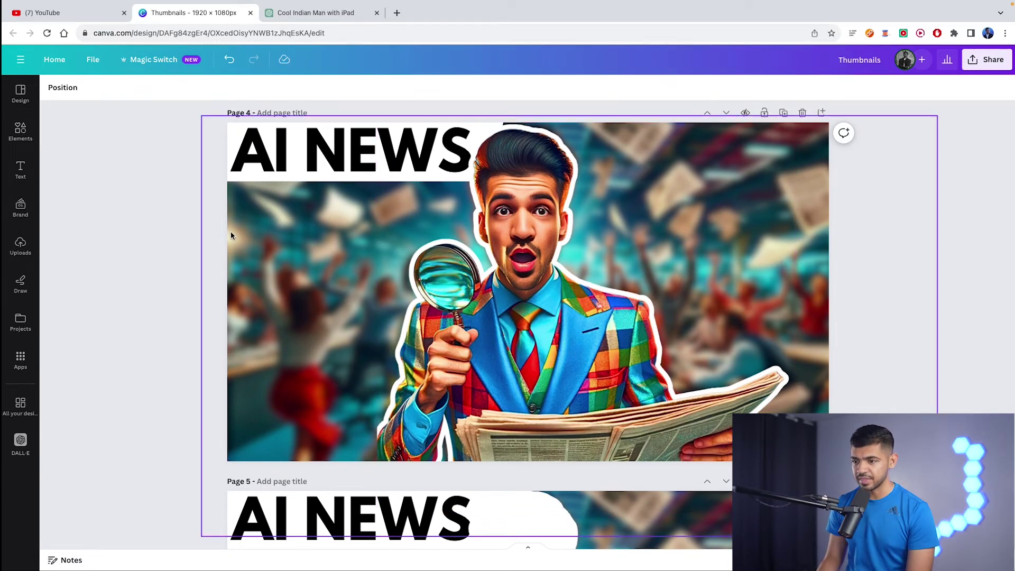
pyautogui.hotkey('ctrl', 'Up')
pyautogui.press('Escape')
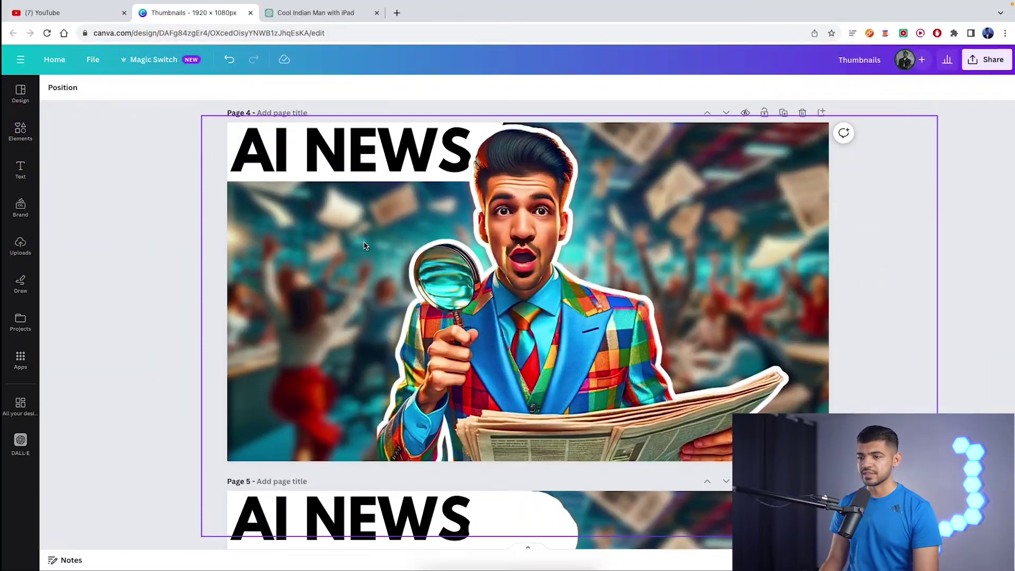
pyautogui.hotkey('ctrl', 'Right')
pyautogui.press('Escape')
pyautogui.click(361, 236)
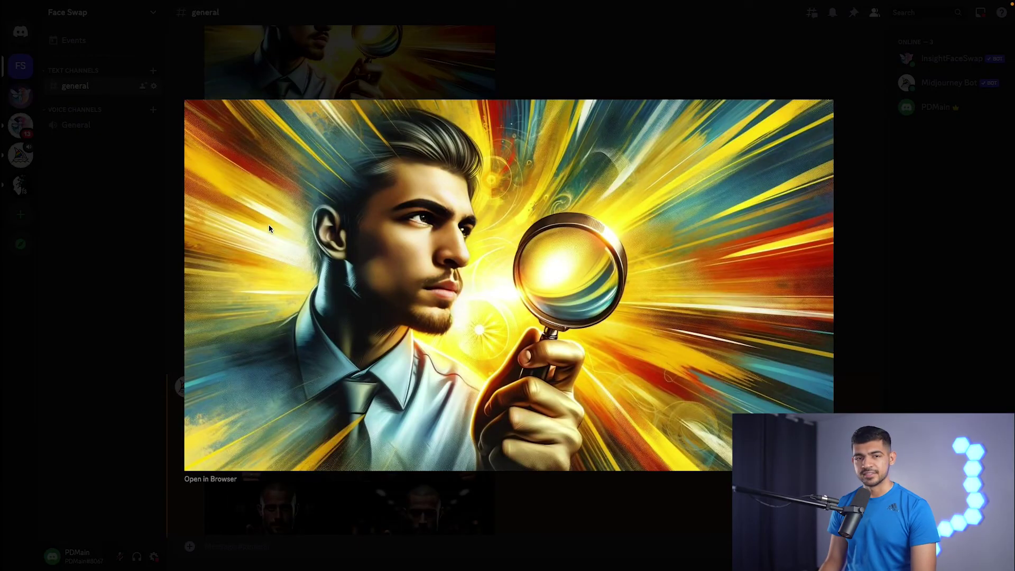
pyautogui.click(154, 200)
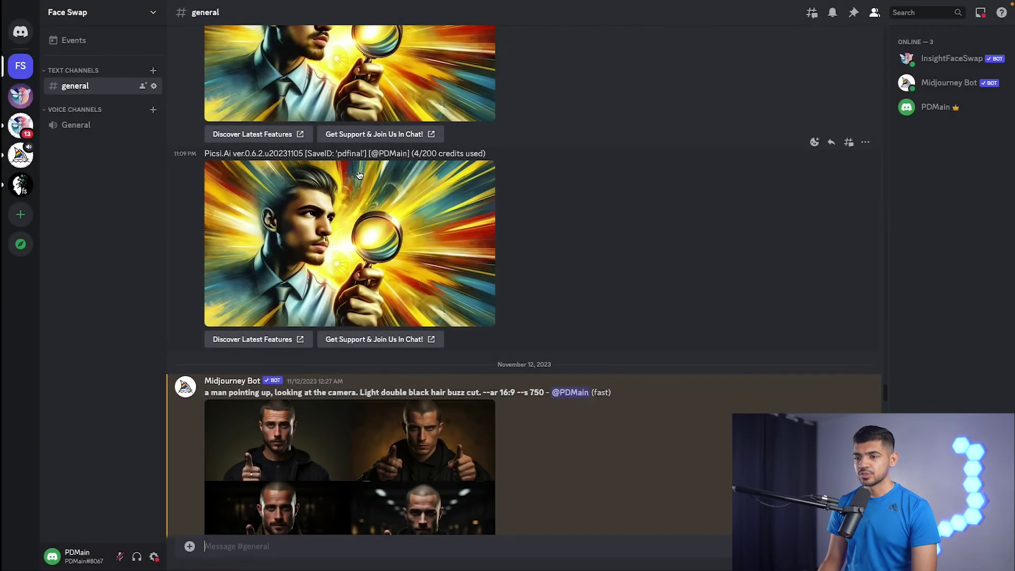
pyautogui.scroll(3, 360, 167)
pyautogui.click(356, 214)
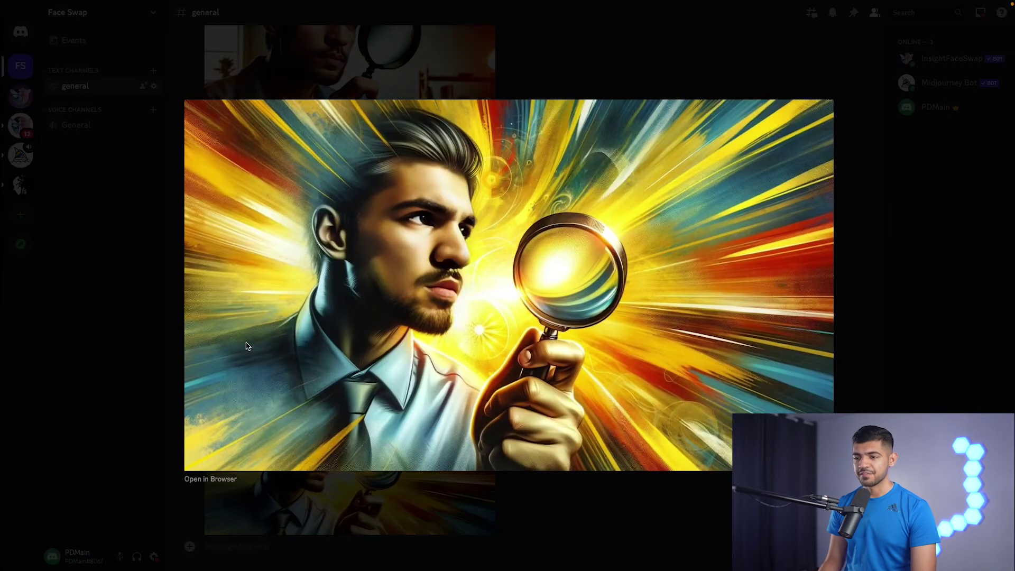
pyautogui.hotkey('ctrl', 'Up')
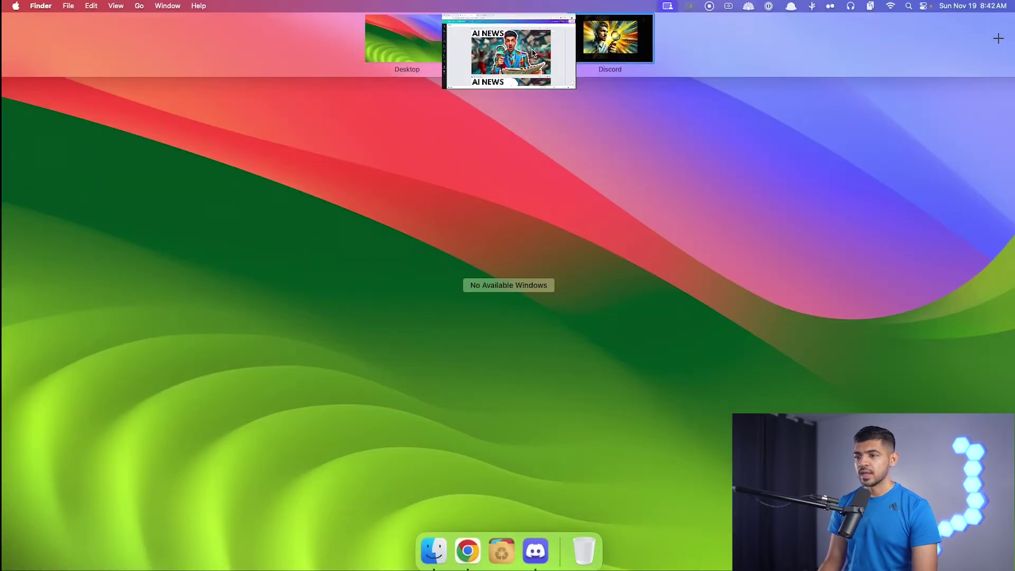
pyautogui.click(559, 80)
pyautogui.scroll(-5, 917, 240)
pyautogui.scroll(-5, 896, 269)
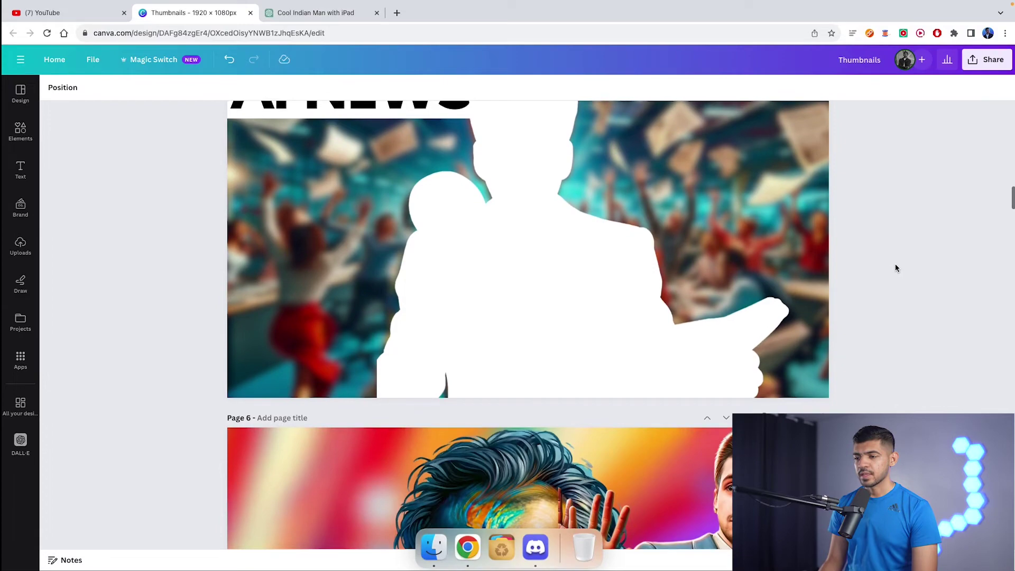
pyautogui.scroll(-6, 896, 269)
pyautogui.scroll(4, 896, 268)
pyautogui.scroll(5, 896, 268)
pyautogui.scroll(4, 896, 268)
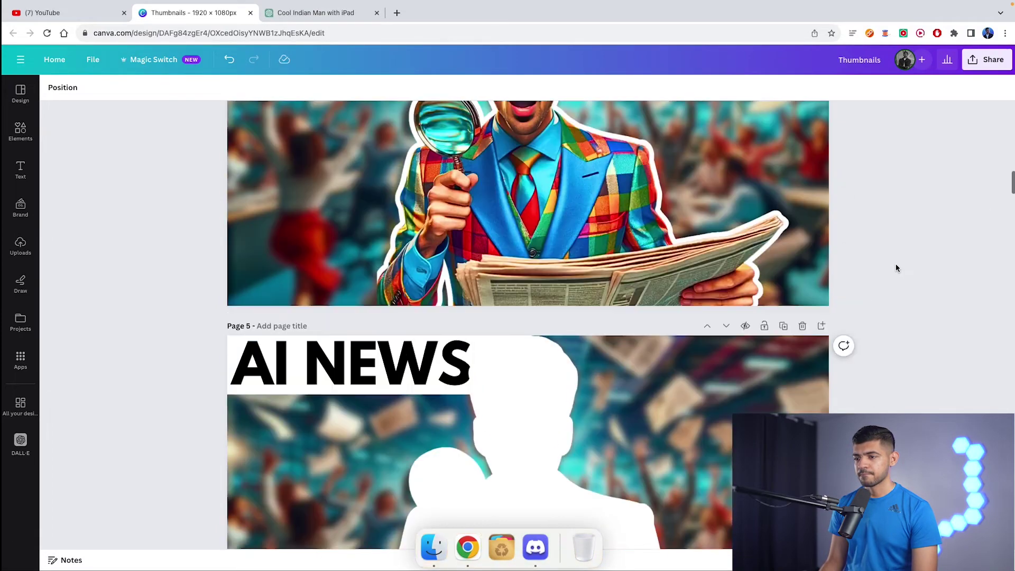
pyautogui.scroll(4, 896, 268)
pyautogui.scroll(5, 895, 267)
pyautogui.scroll(3, 895, 263)
pyautogui.scroll(-1, 895, 263)
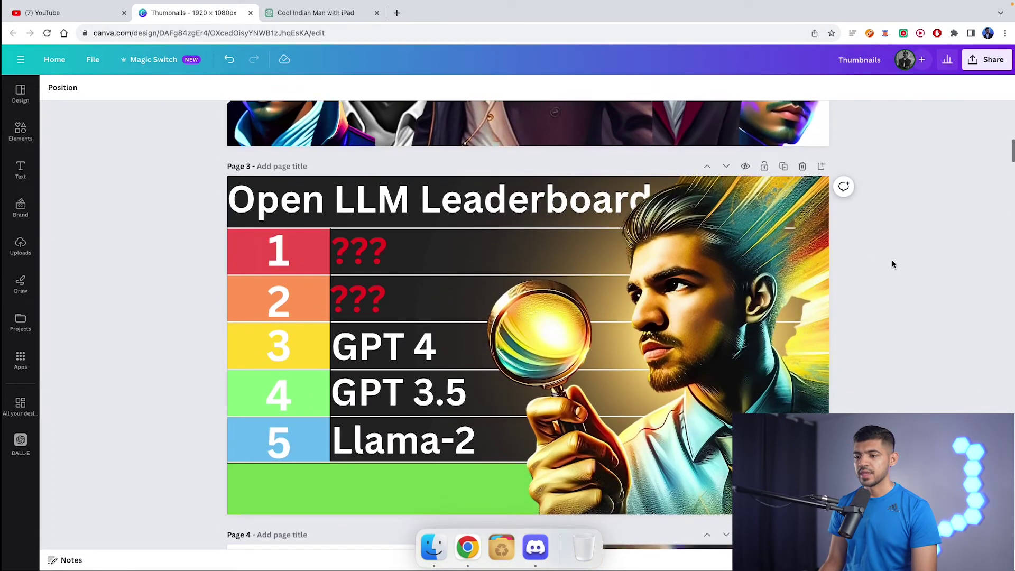
pyautogui.scroll(-1, 891, 259)
pyautogui.scroll(1, 889, 258)
pyautogui.scroll(-1, 641, 220)
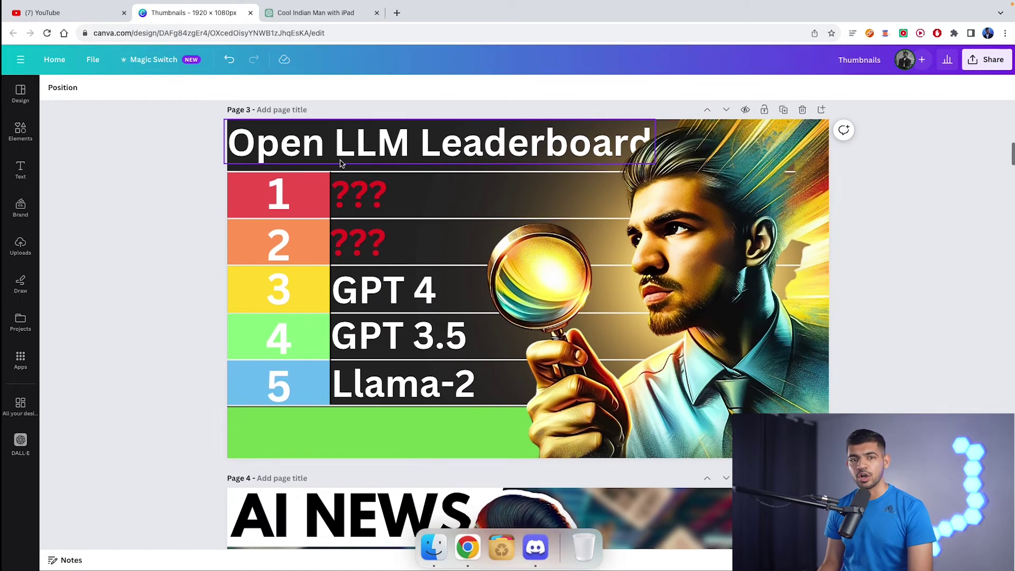